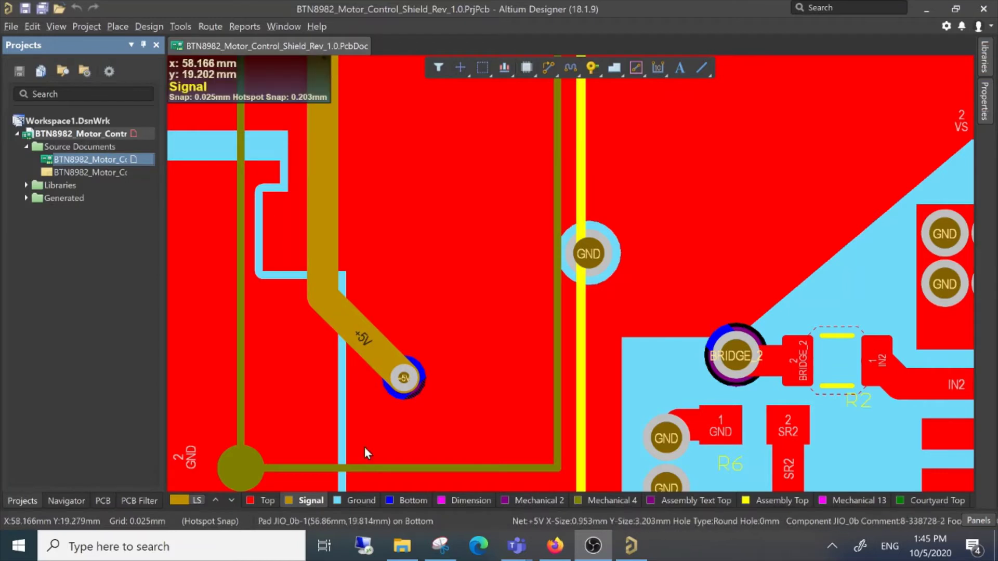
Quit Altium Designer without saving the project changes
{"action": "left_click", "coordinate": [402, 547]}
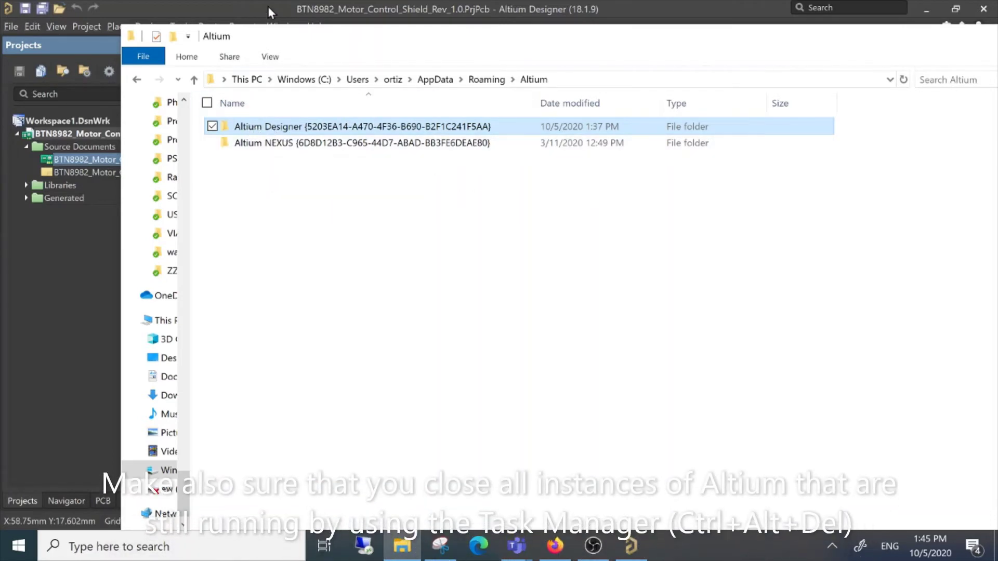
{"action": "left_click", "coordinate": [282, 3]}
{"action": "left_click", "coordinate": [979, 8]}
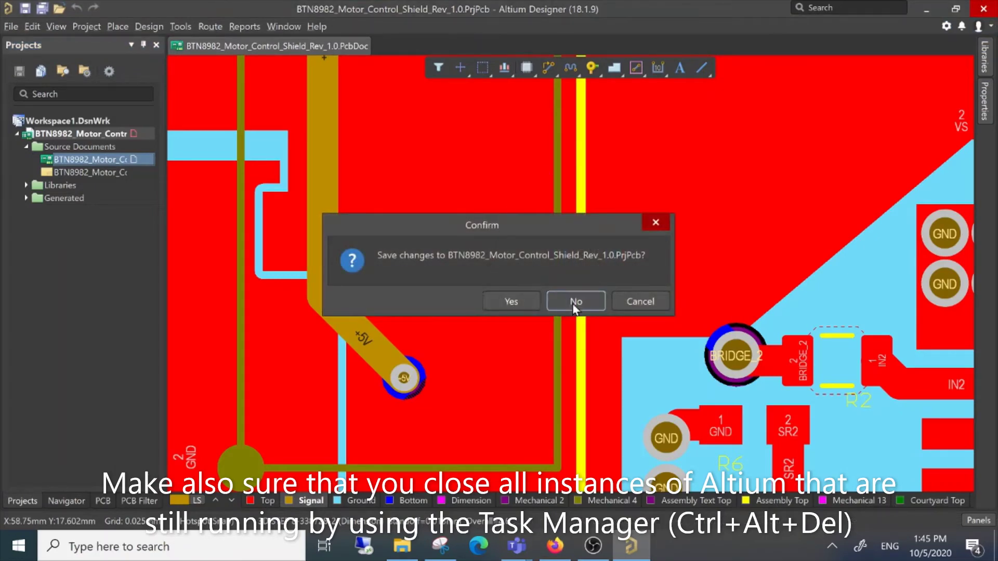
{"action": "left_click", "coordinate": [576, 302]}
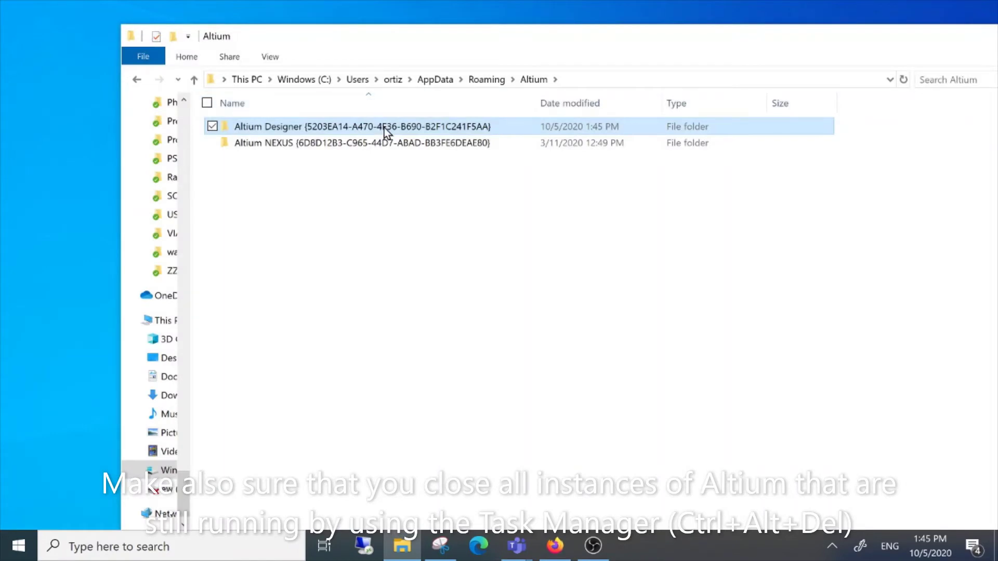
Delete the Altium Designer settings folder from AppData\Roaming\Altium
{"action": "left_click", "coordinate": [384, 127]}
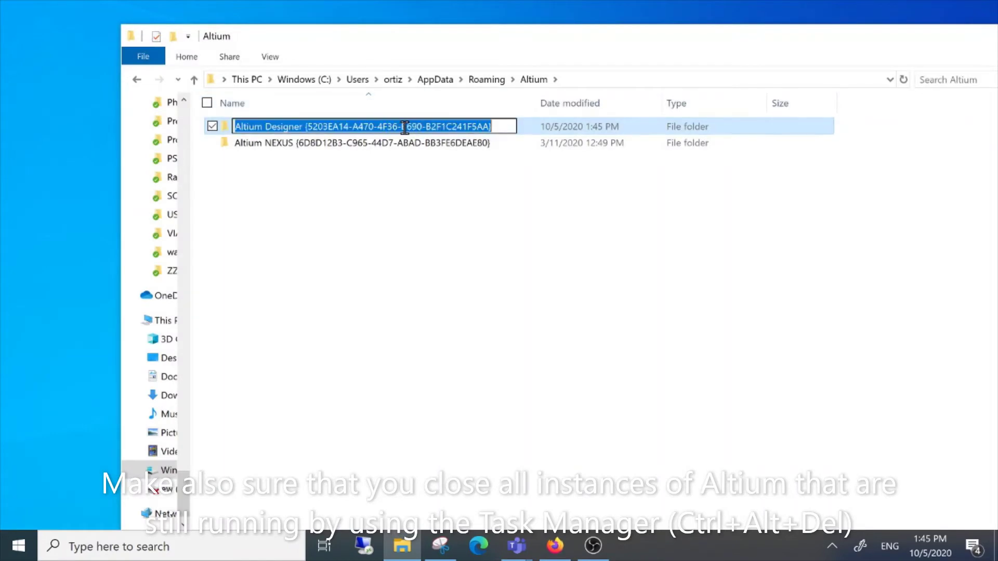
{"action": "left_click", "coordinate": [232, 128]}
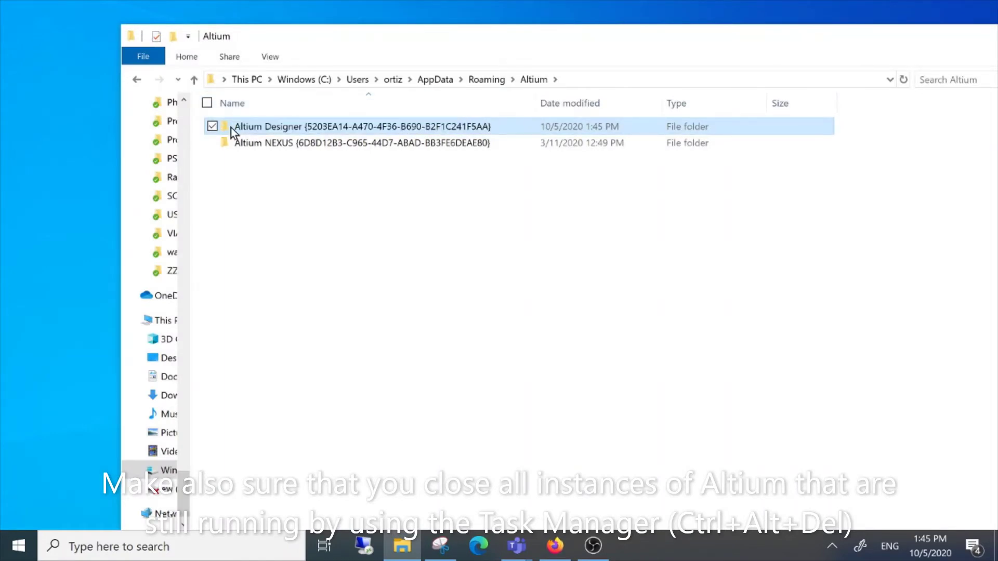
{"action": "key", "text": "Delete"}
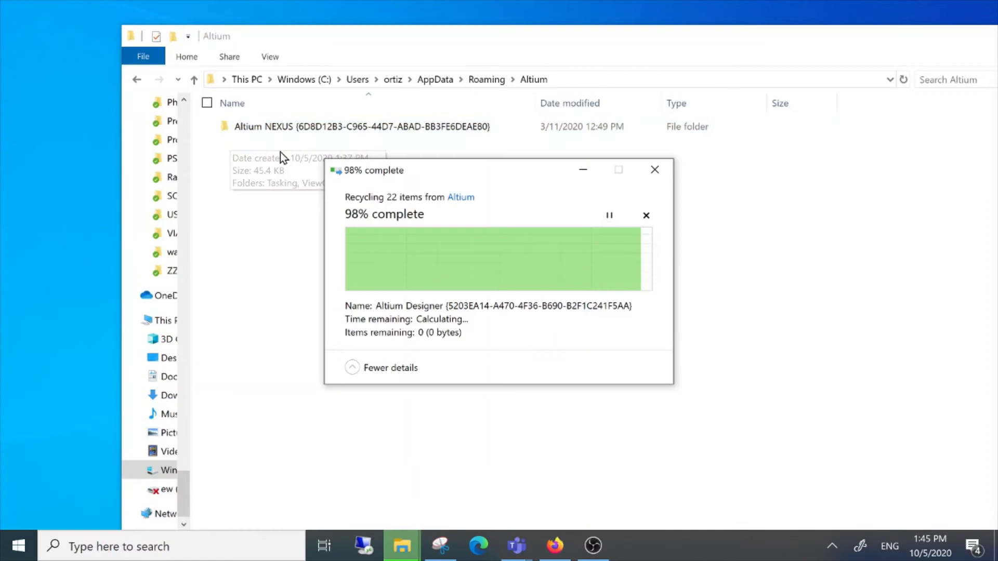
Relaunch Altium Designer from the Windows search result for 'altium'
{"action": "left_click", "coordinate": [201, 547]}
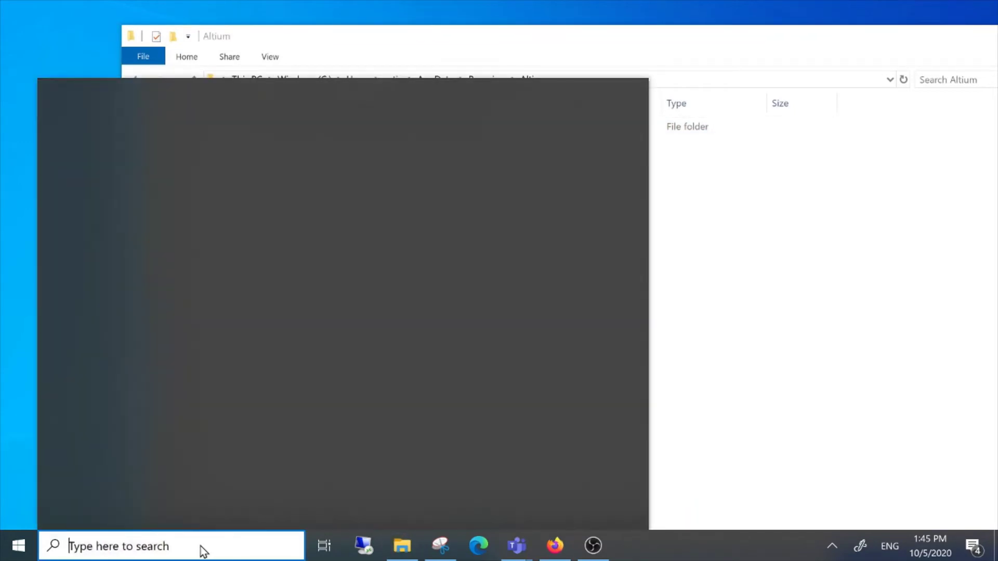
{"action": "type", "text": "altiu"}
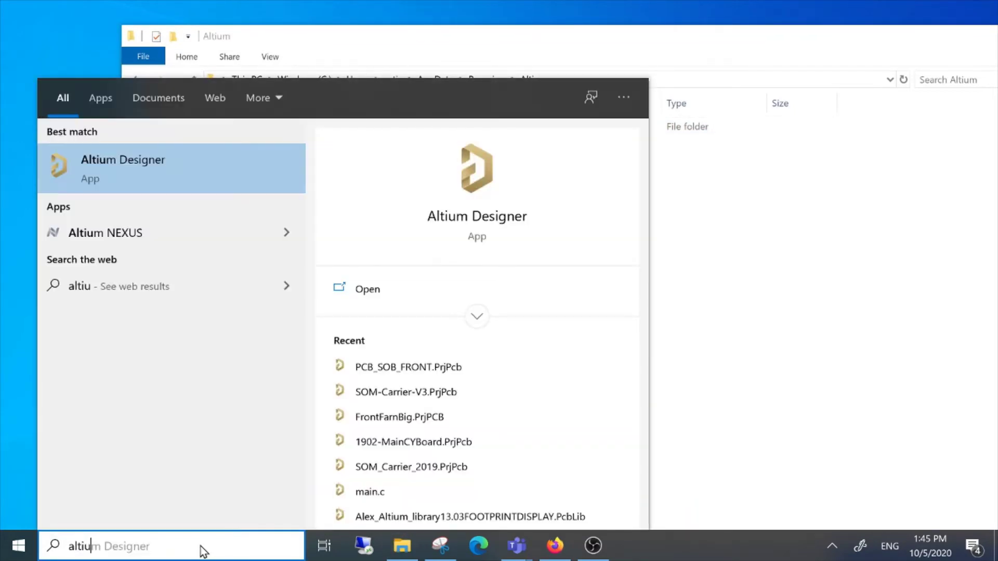
{"action": "left_click", "coordinate": [154, 162]}
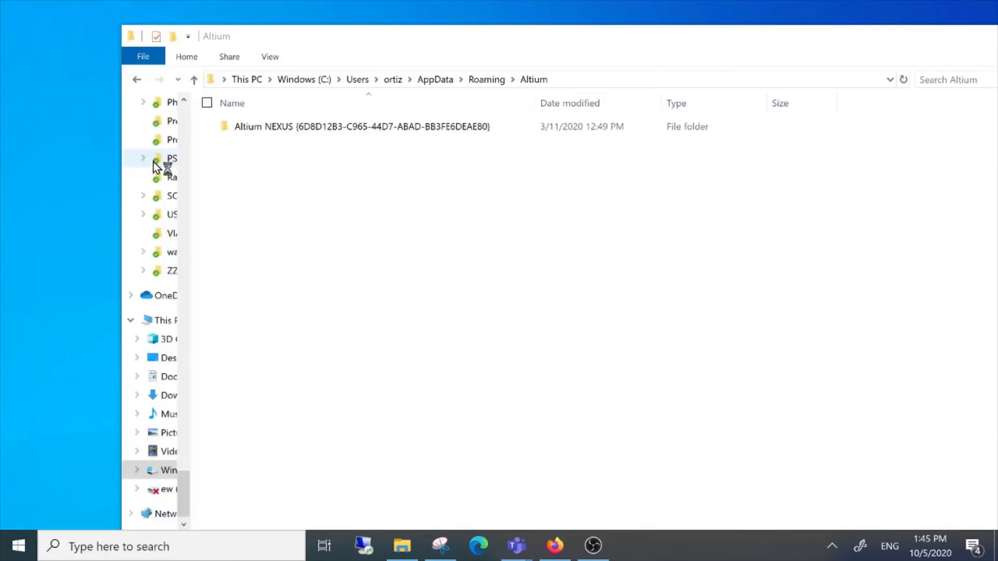